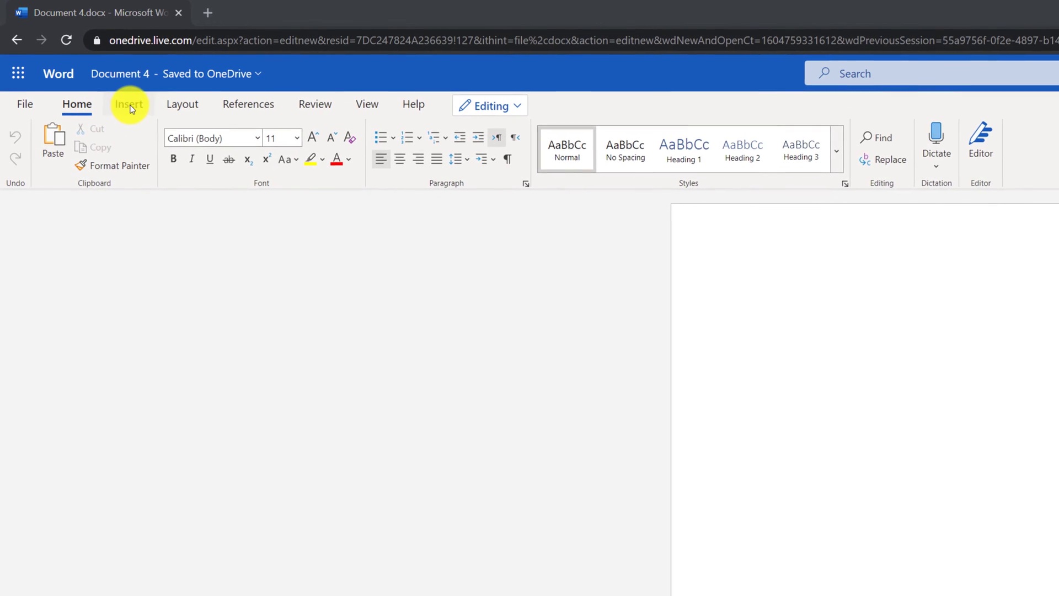
Browse the Insert, Layout and References features of the blank Document 4
left_click(115, 93)
left_click(192, 105)
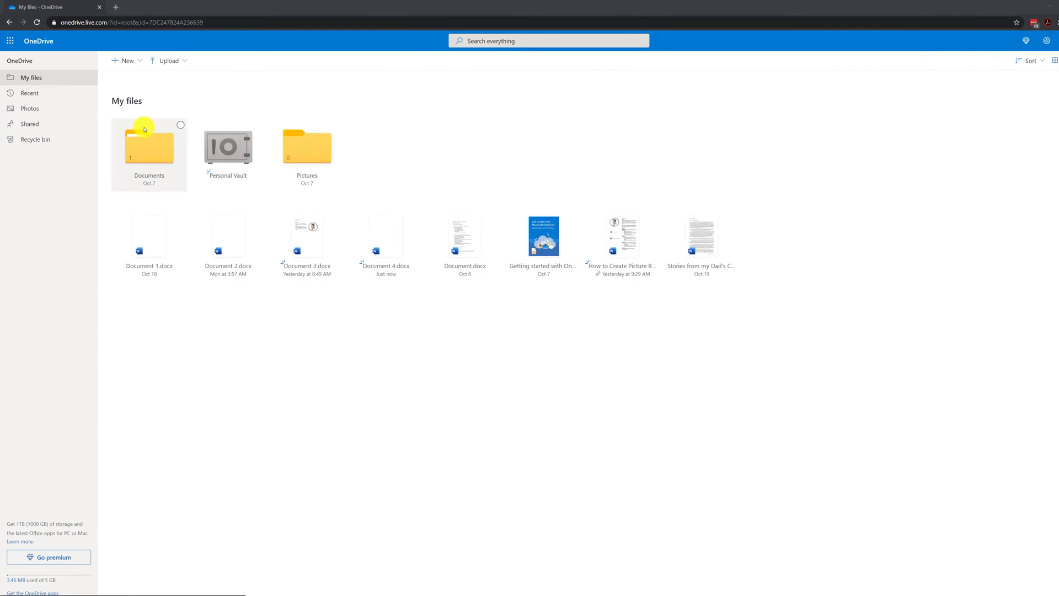
Create a new blank Word document from OneDrive's New menu
left_click(214, 95)
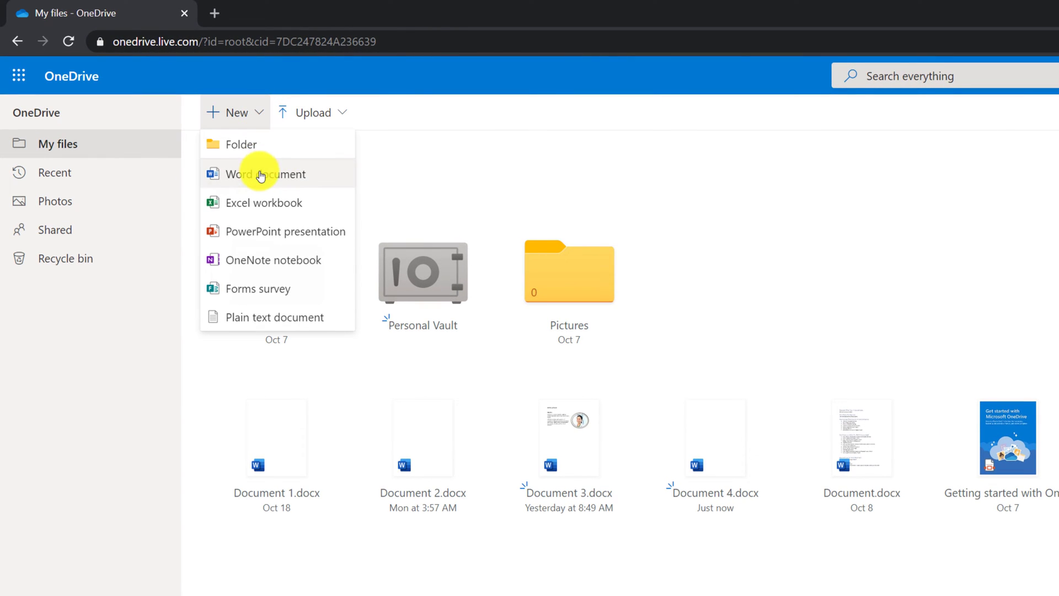
left_click(260, 174)
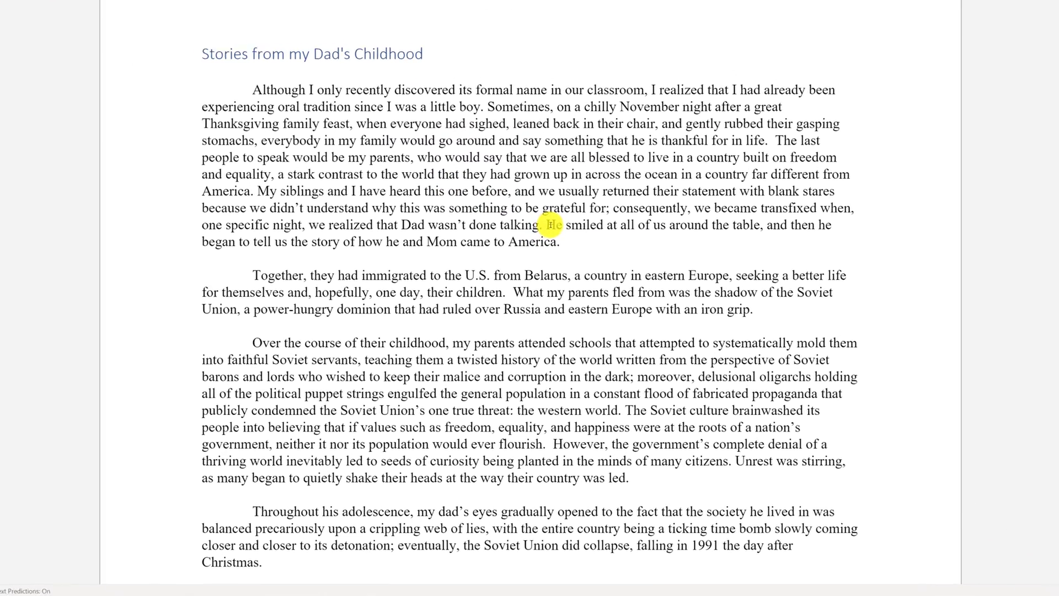
Select the 'He smiled' sentence and bring up its edit options menu
left_click(530, 291, "ctrl")
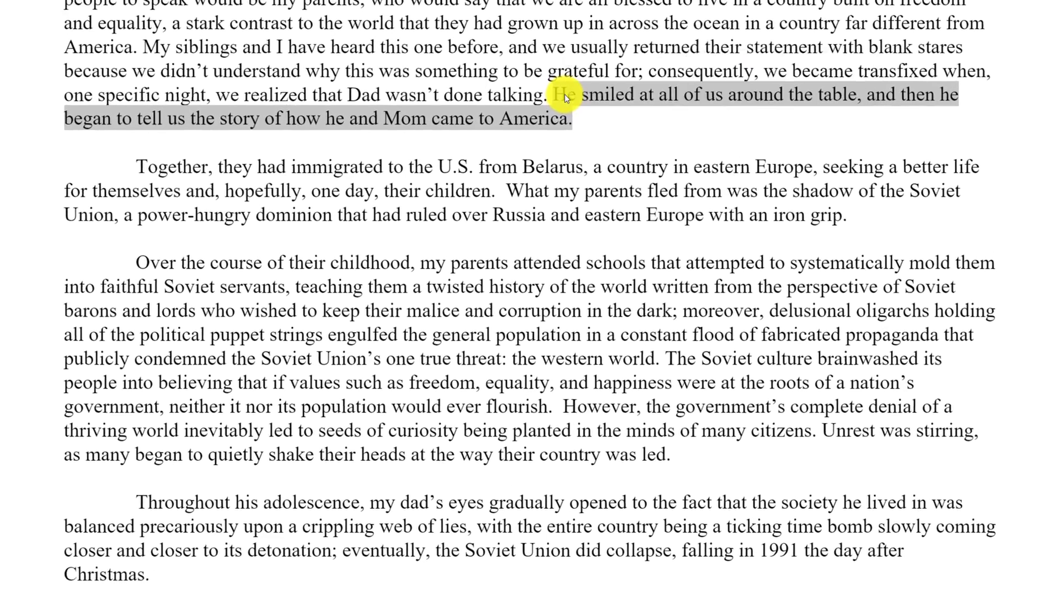
right_click(560, 175)
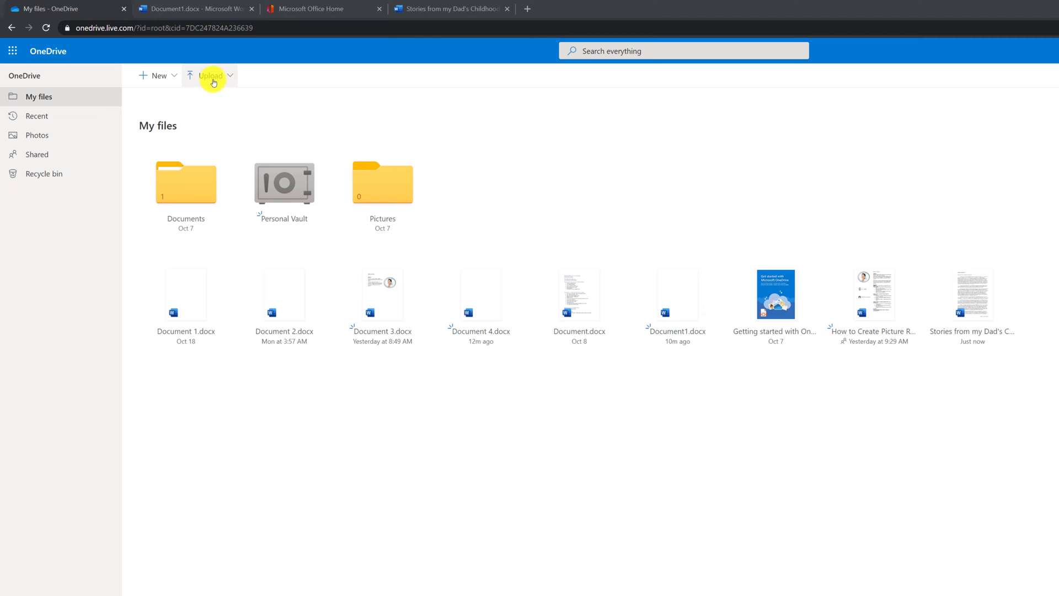
Show the Upload menu's Files and Folder choices in My files
left_click(232, 77)
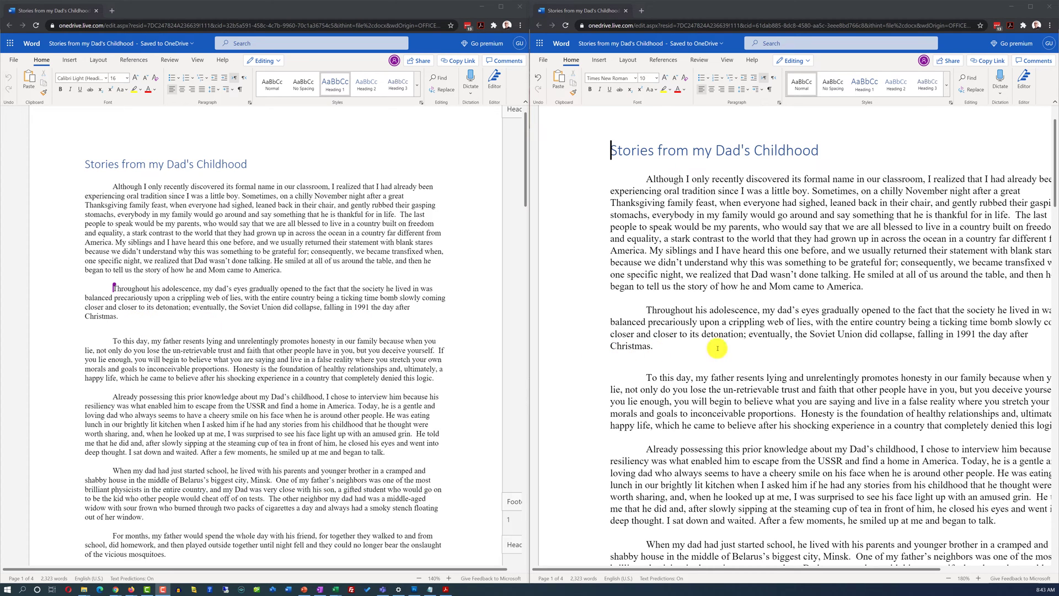
Paste the 'Together…' paragraph before 'Throughout' and the 'Over the course…' paragraph after 'grip.'
left_click(645, 310)
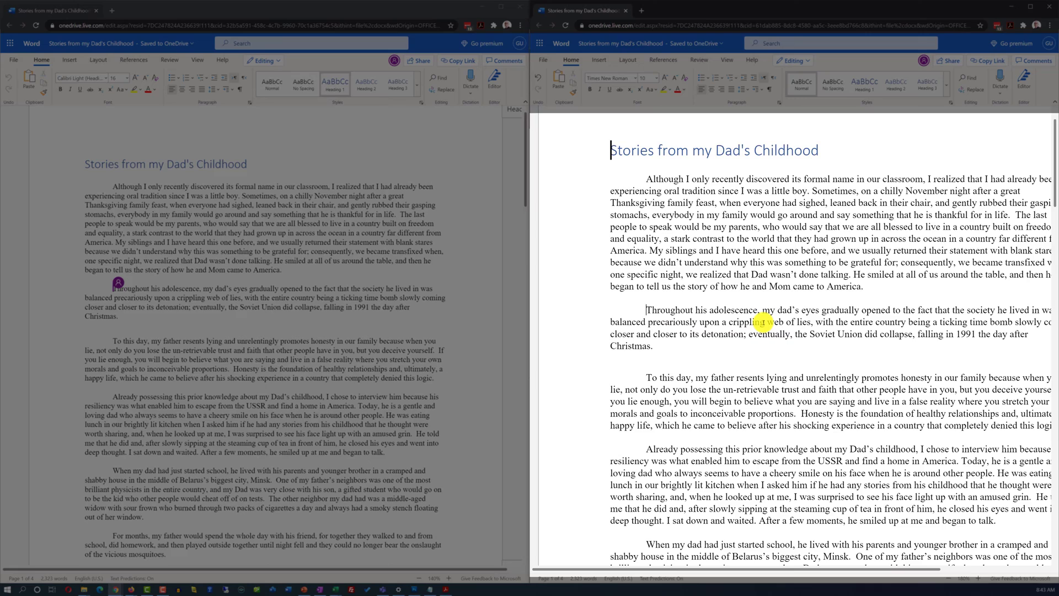
key("Return")
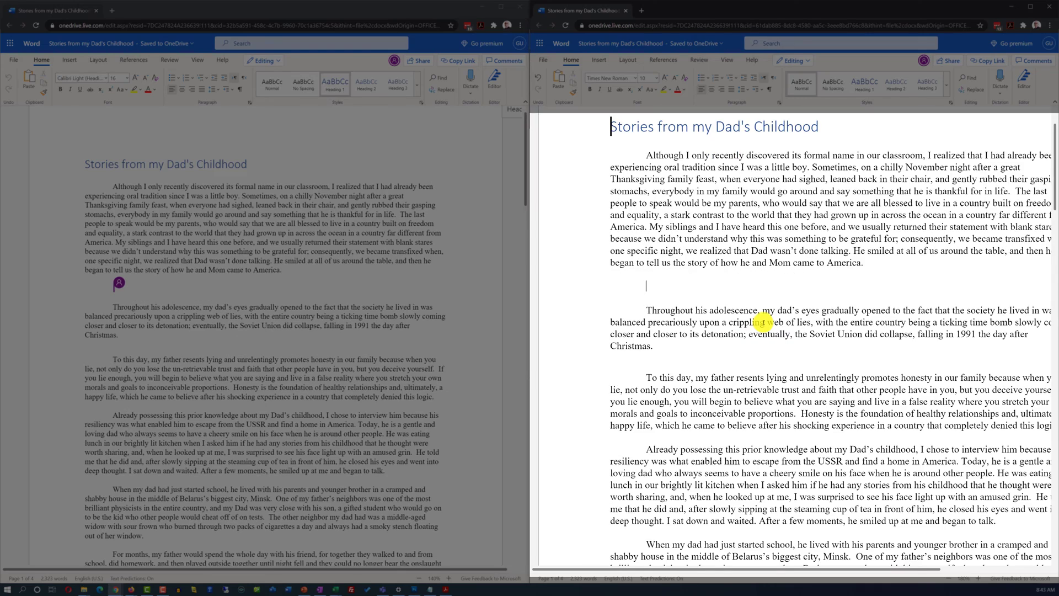
type("Together, they had immigrated to the U.S. from Belarus, a country in eastern Europe, seeking a better life for themselves and, hopefully, one day, their children.  What my parents fled from was the shadow of the Soviet Union, a power-hungry dominion that had ruled over Russia and eastern Europe with an iron grip.")
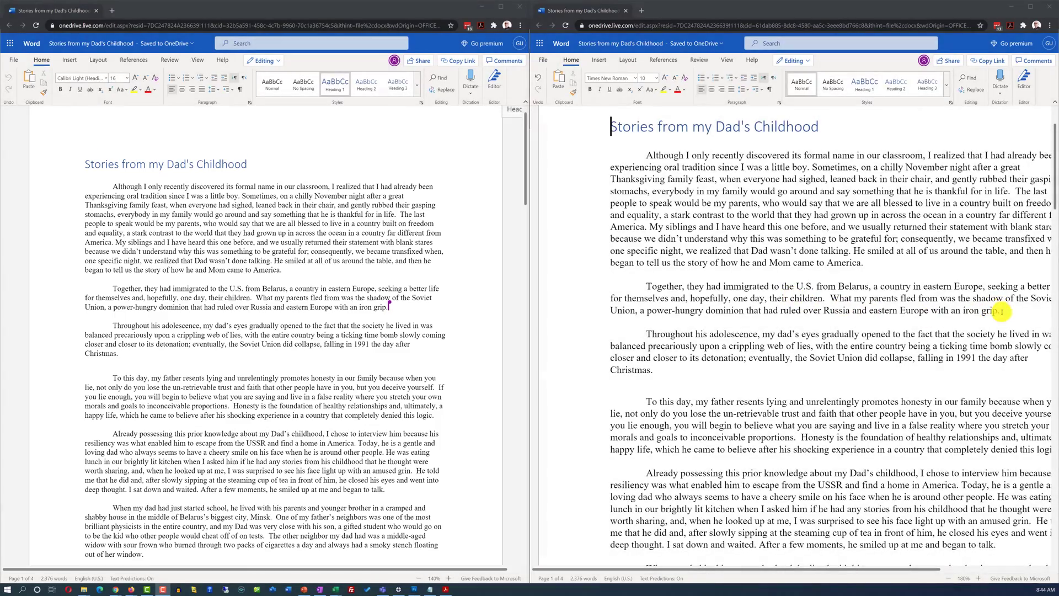
left_click(999, 311)
key("ctrl+v")
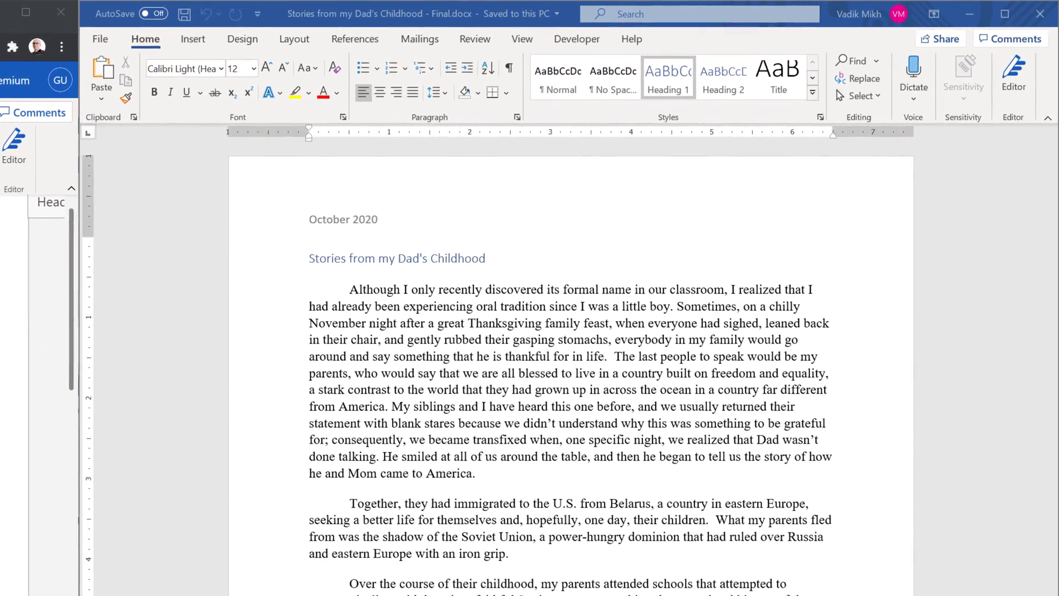
Look through desktop Word's View and Review features and its Protect options, then dismiss them
left_click(527, 39)
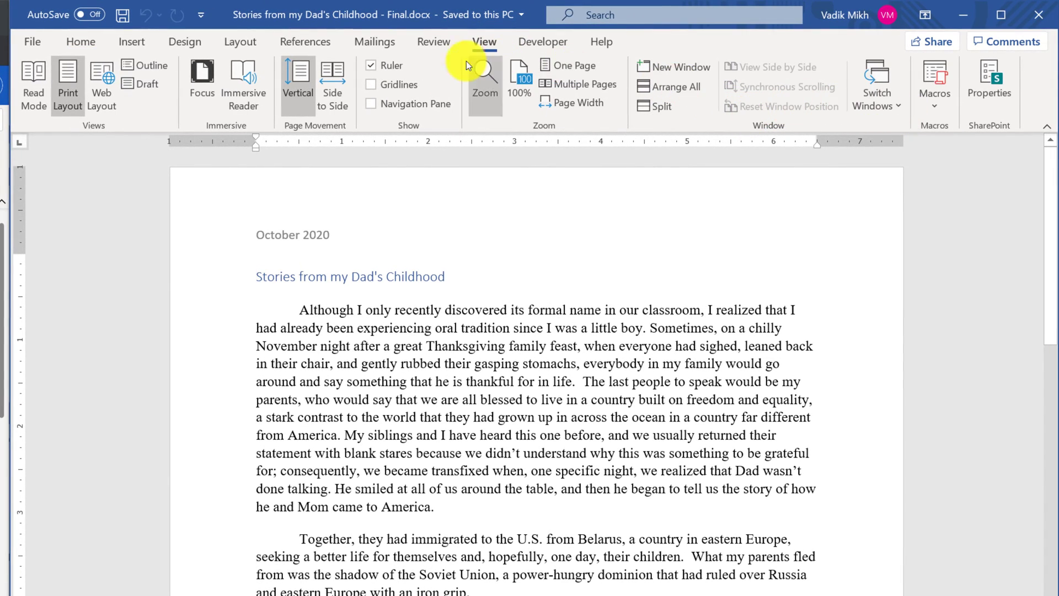
left_click(431, 40)
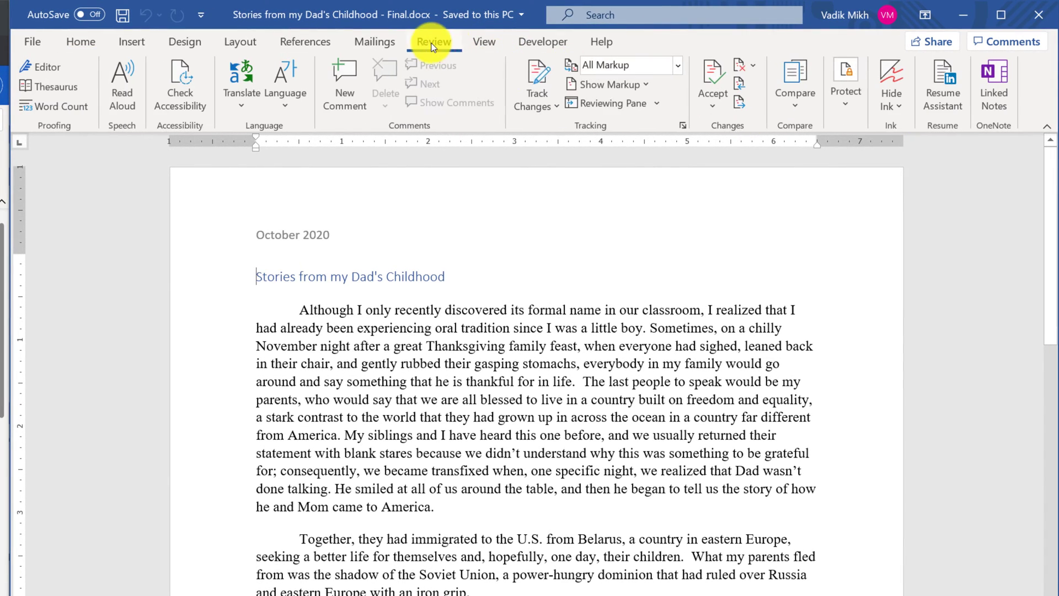
left_click(852, 107)
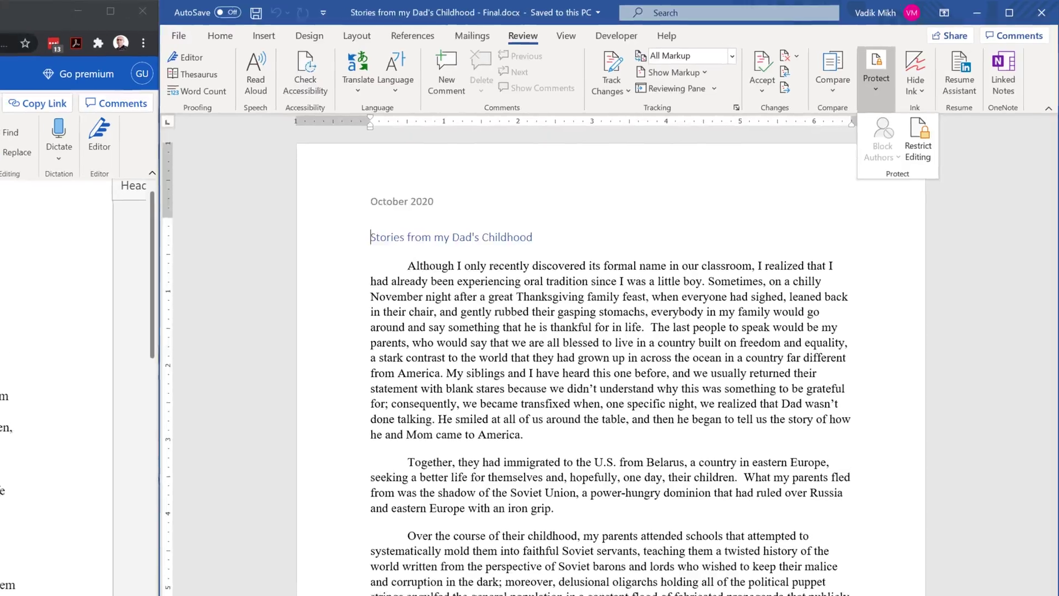
key("Escape")
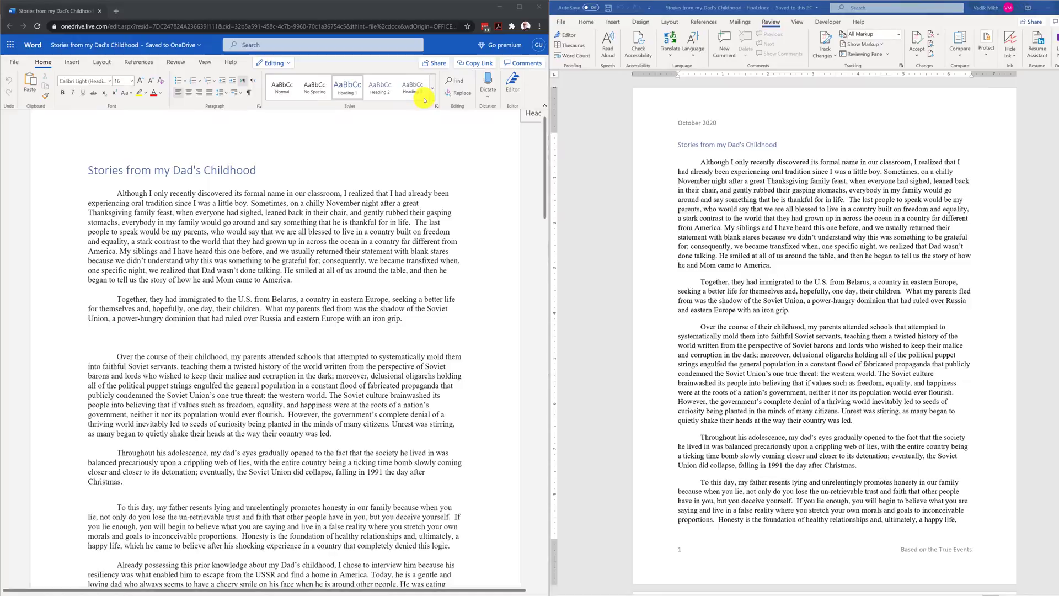
Expand the Styles gallery and show the Layout tab's list of paper sizes
left_click(430, 93)
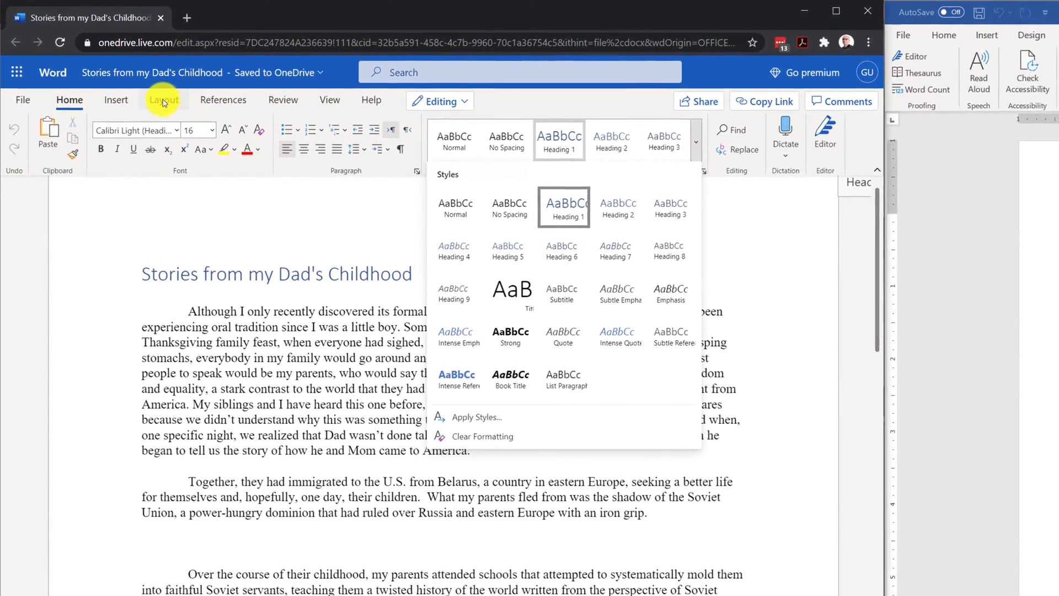
left_click(136, 83)
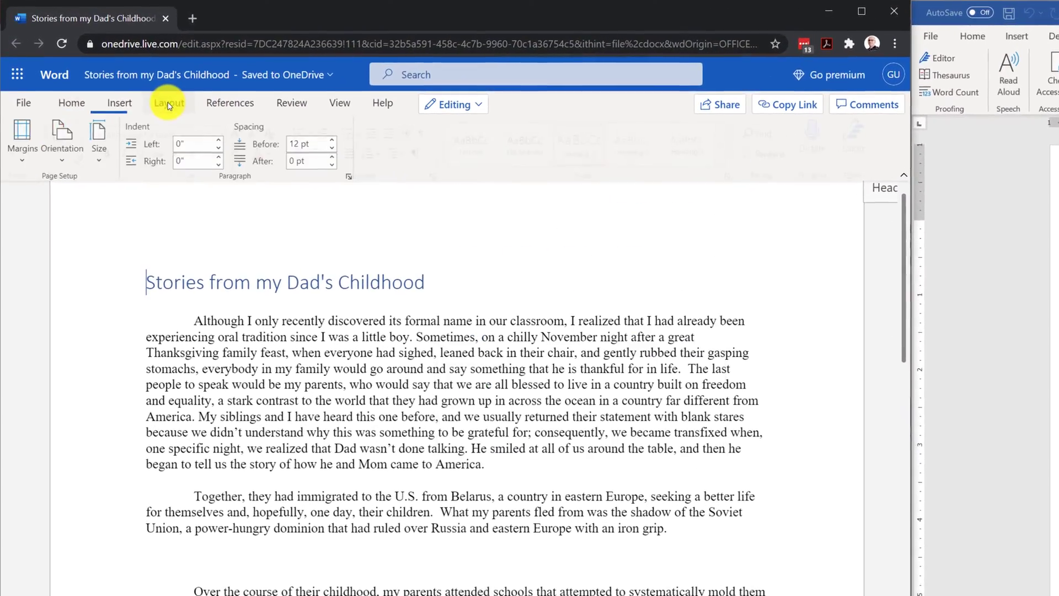
left_click(99, 157)
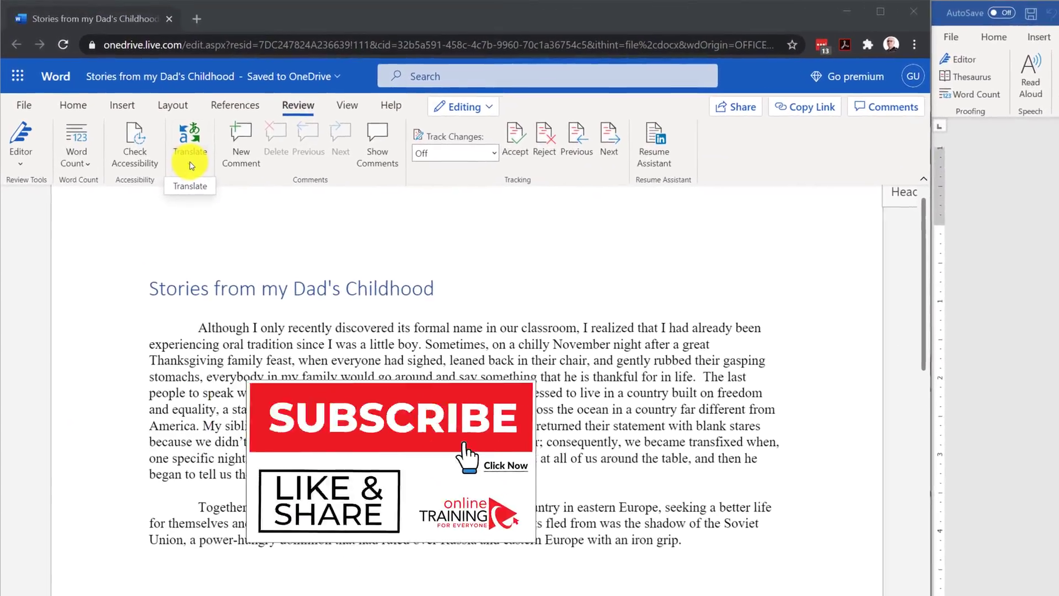
Check the translation and Editor proofing options, then try desktop Word's Thesaurus for comparison
left_click(180, 154)
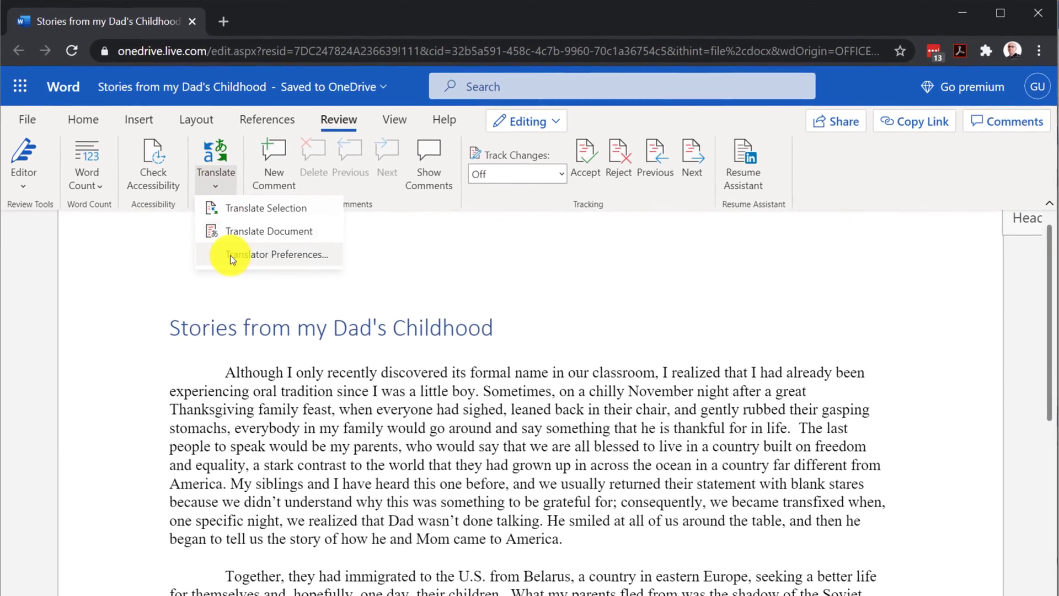
left_click(110, 278)
left_click(24, 190)
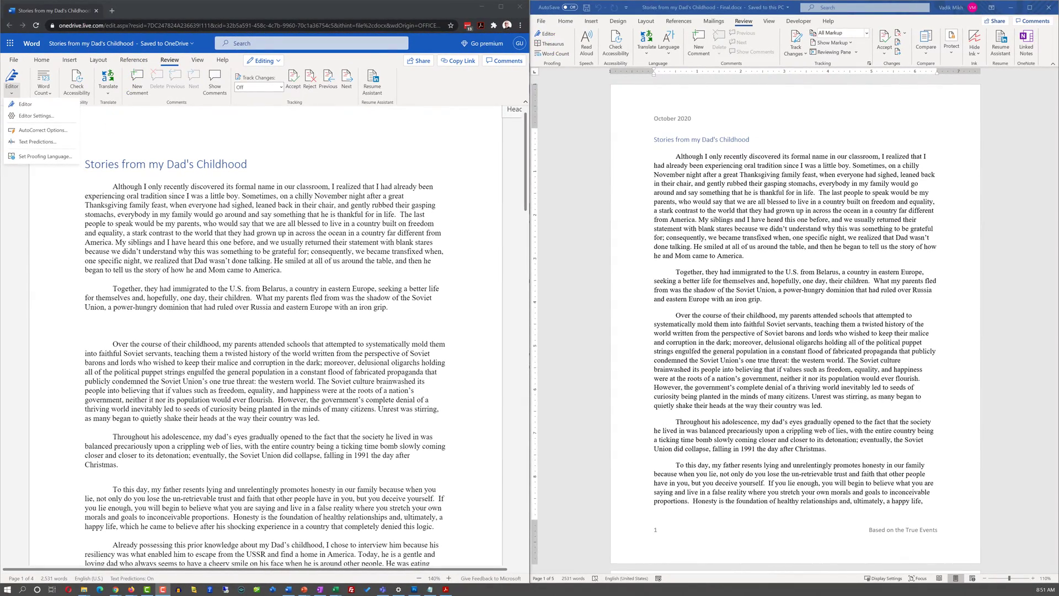
left_click(554, 45)
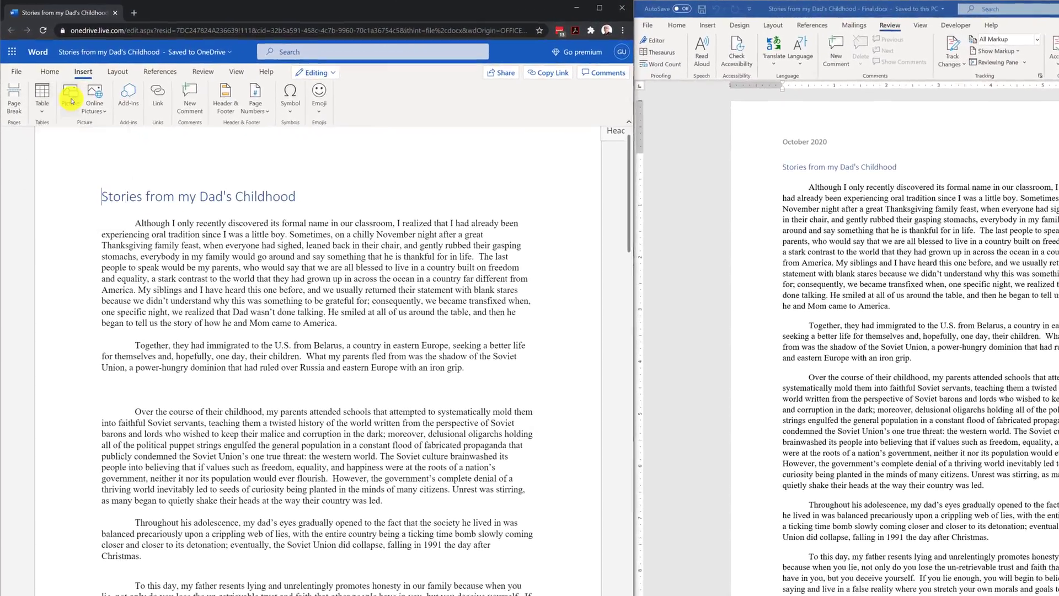
Cancel a web picture insert, then show desktop Word's pyramid SmartArt layouts
left_click(70, 101)
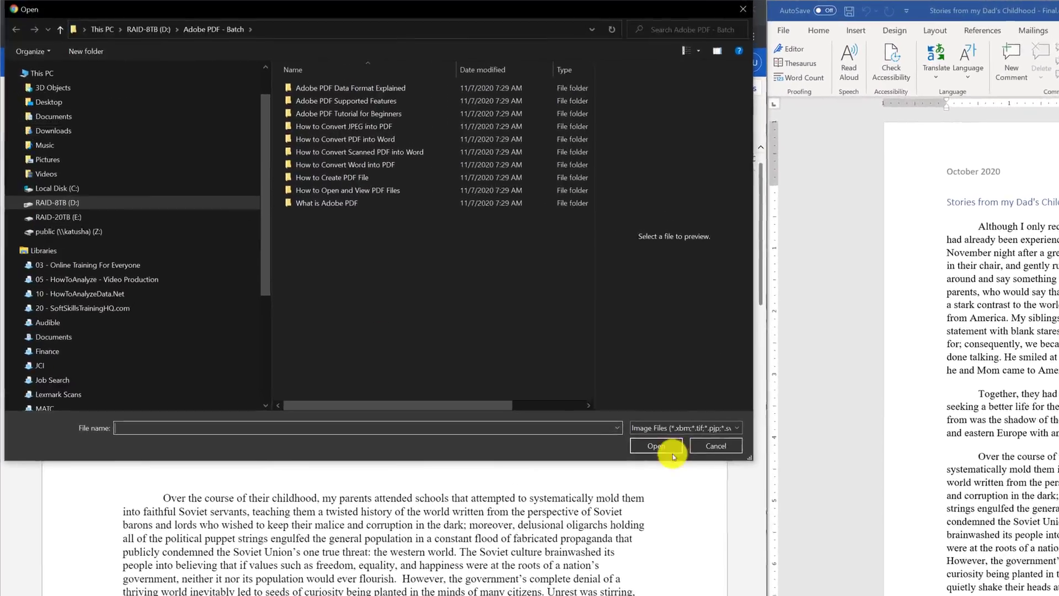
left_click(669, 449)
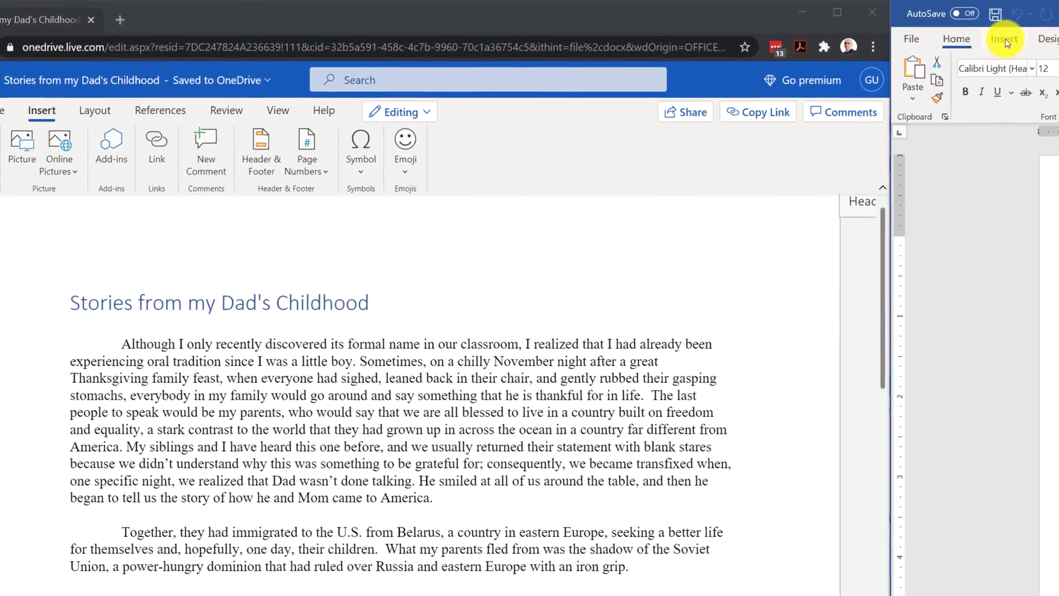
left_click(1005, 39)
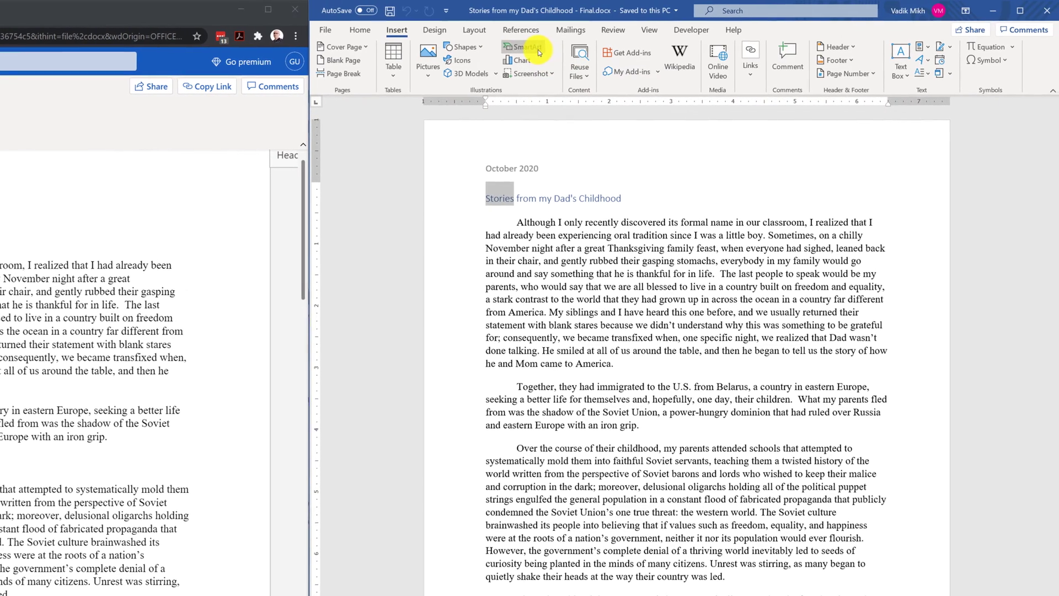
left_click(631, 50)
left_click(518, 417)
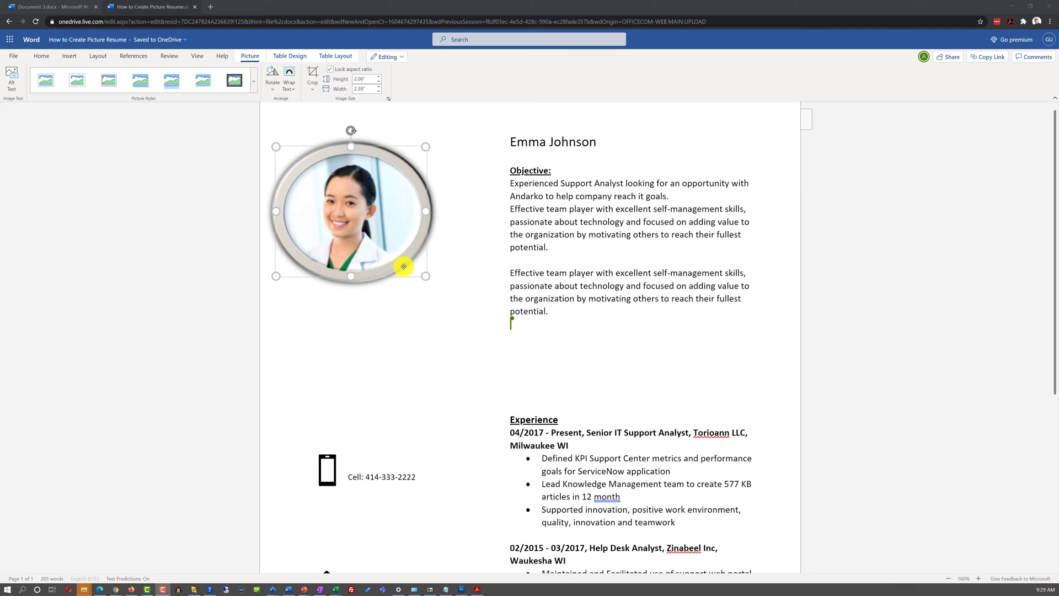
Zoom the resume view in to 190% and place the cursor in its text
left_click(978, 578)
left_click(977, 578)
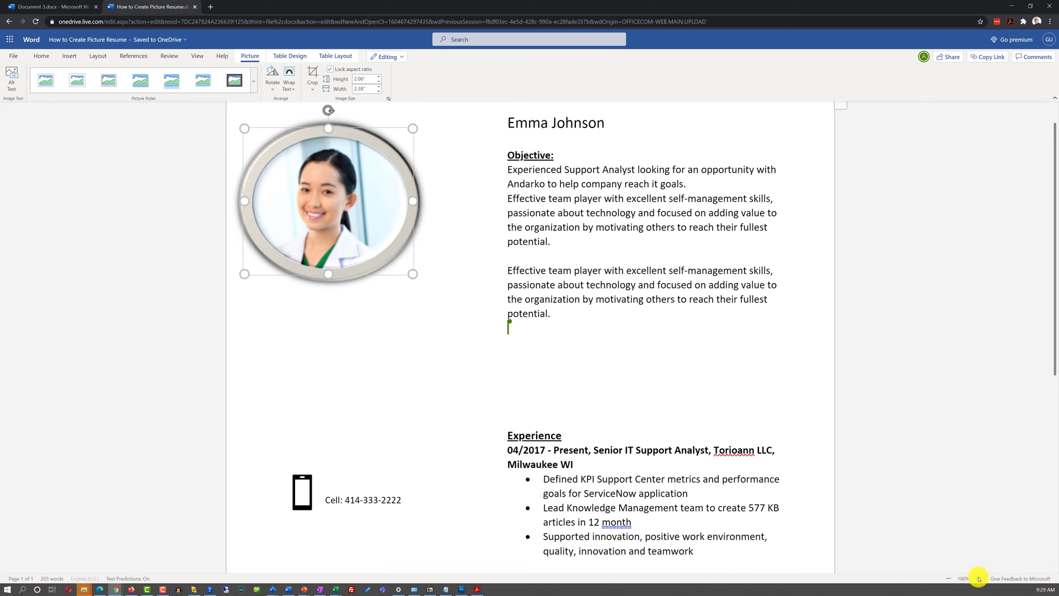
left_click(978, 577)
left_click(513, 268)
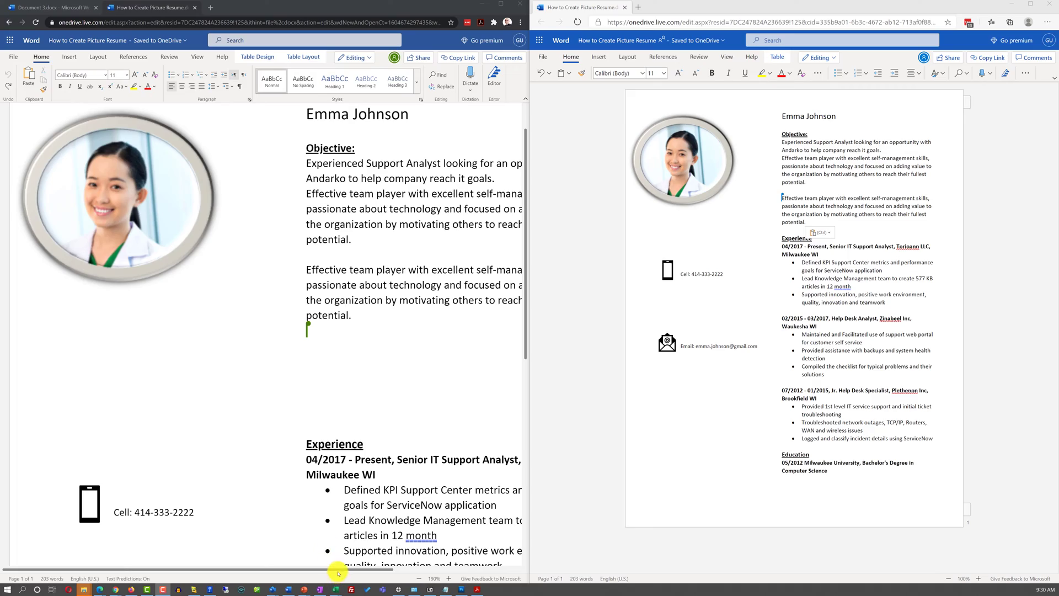
left_click_drag(338, 568, 421, 568)
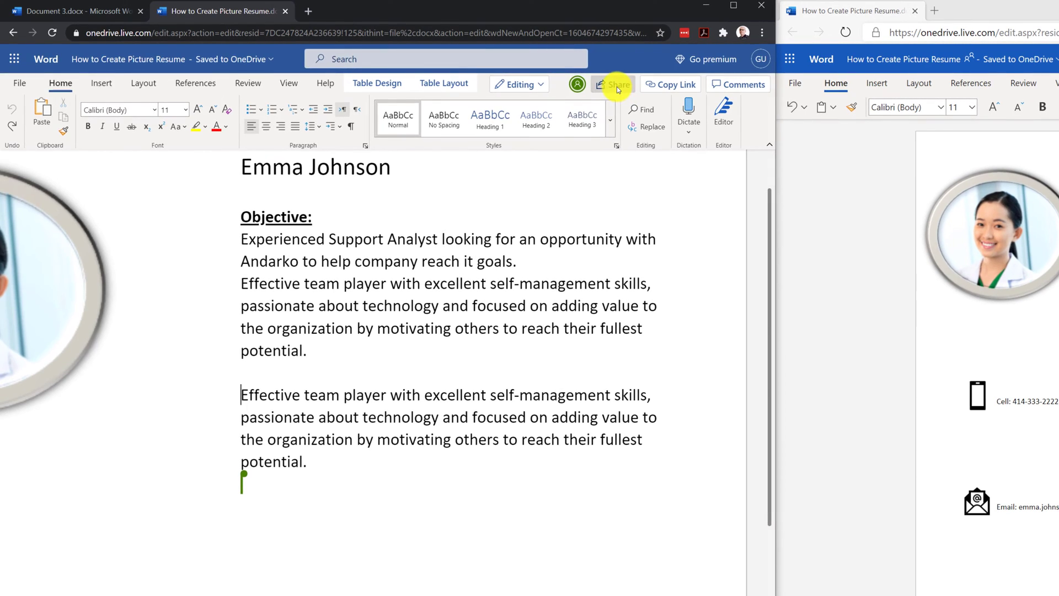
left_click(618, 90)
left_click(478, 315)
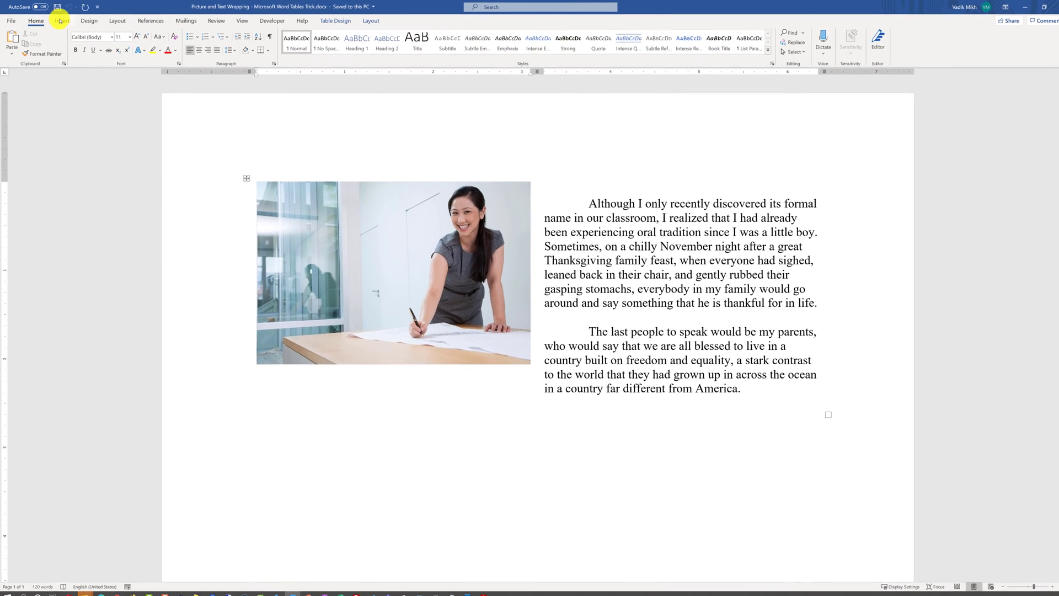
On the Review tab, inspect the Track Changes, Accept and Reject dropdown options
left_click(234, 23)
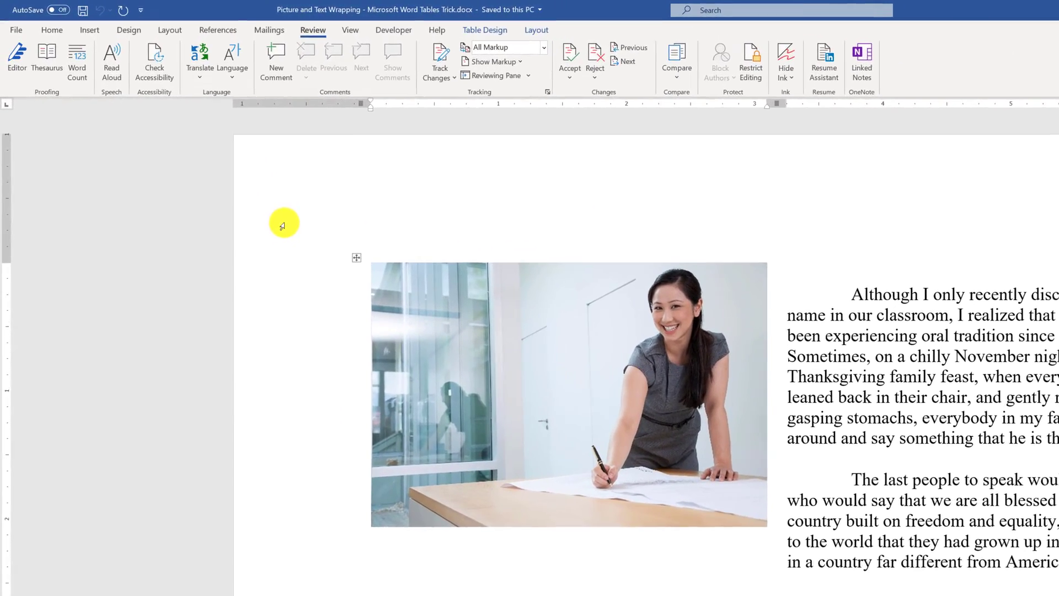
left_click(455, 80)
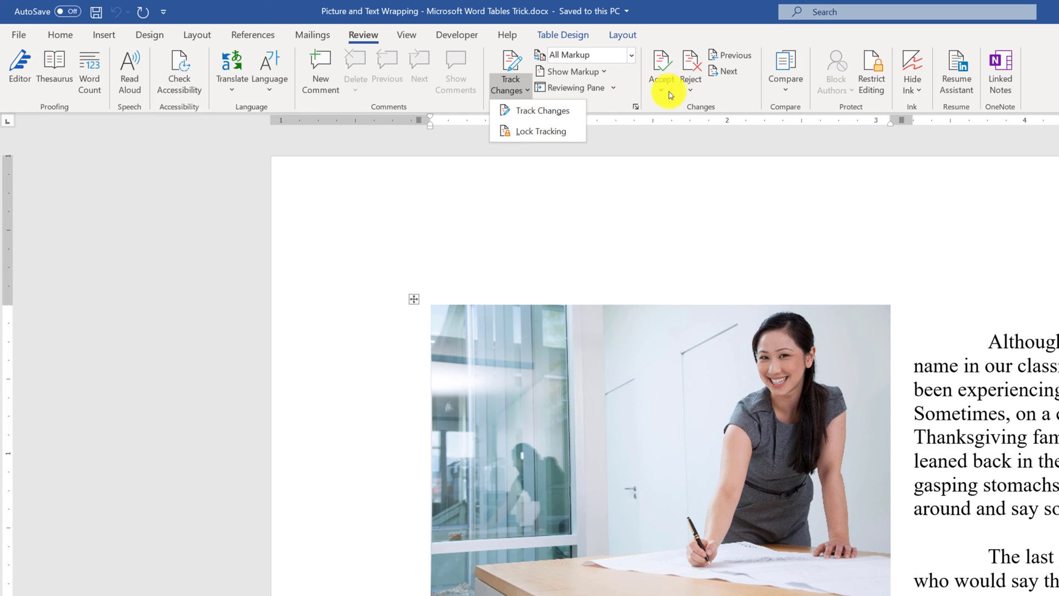
left_click(665, 91)
left_click(693, 97)
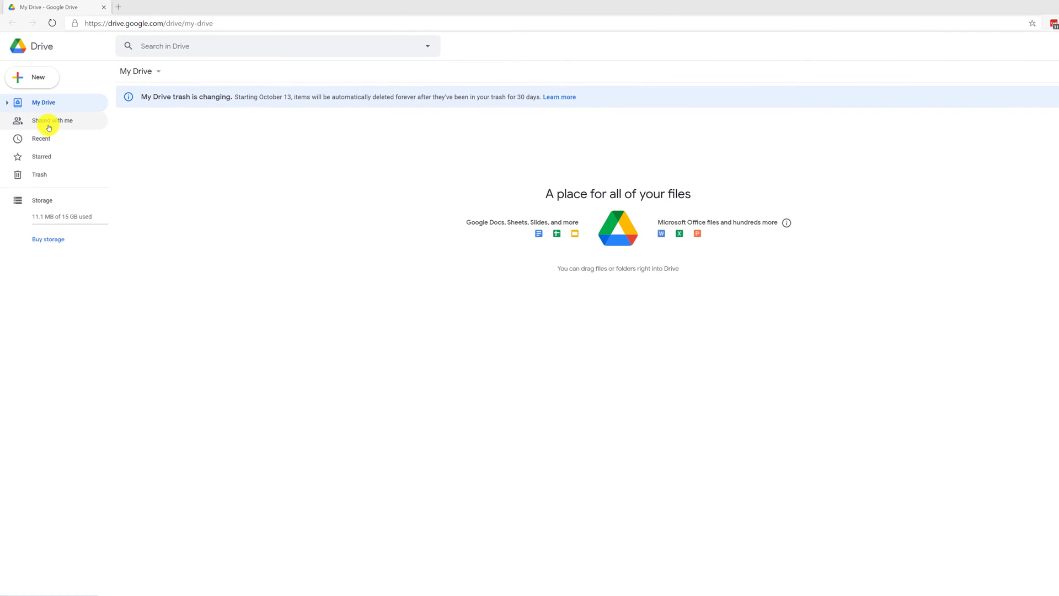
From My Drive's New menu, create a blank Google Docs 'Untitled document'
left_click(51, 106)
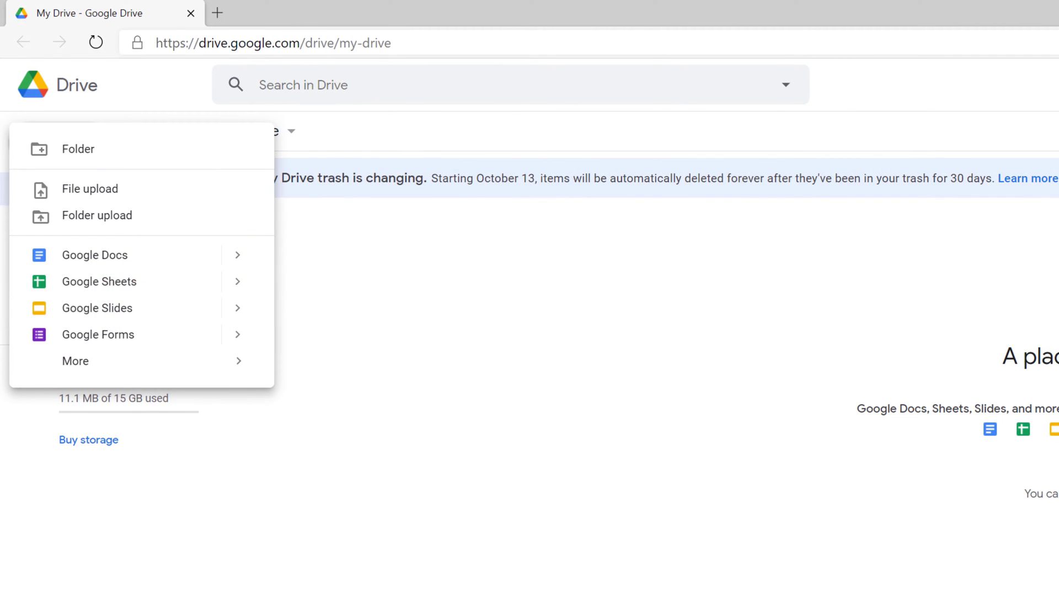
key("Escape")
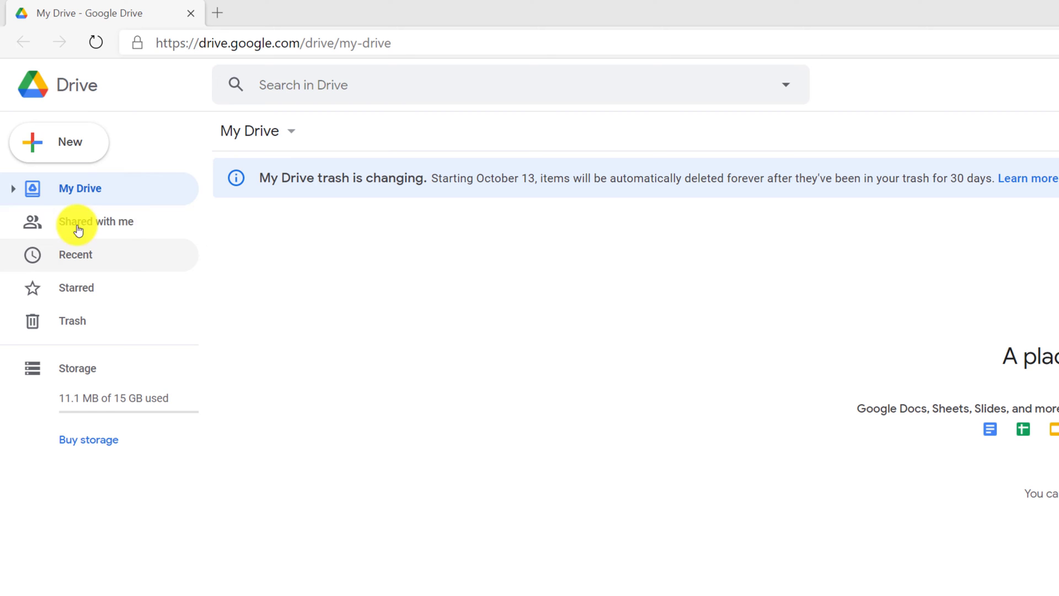
left_click(78, 139)
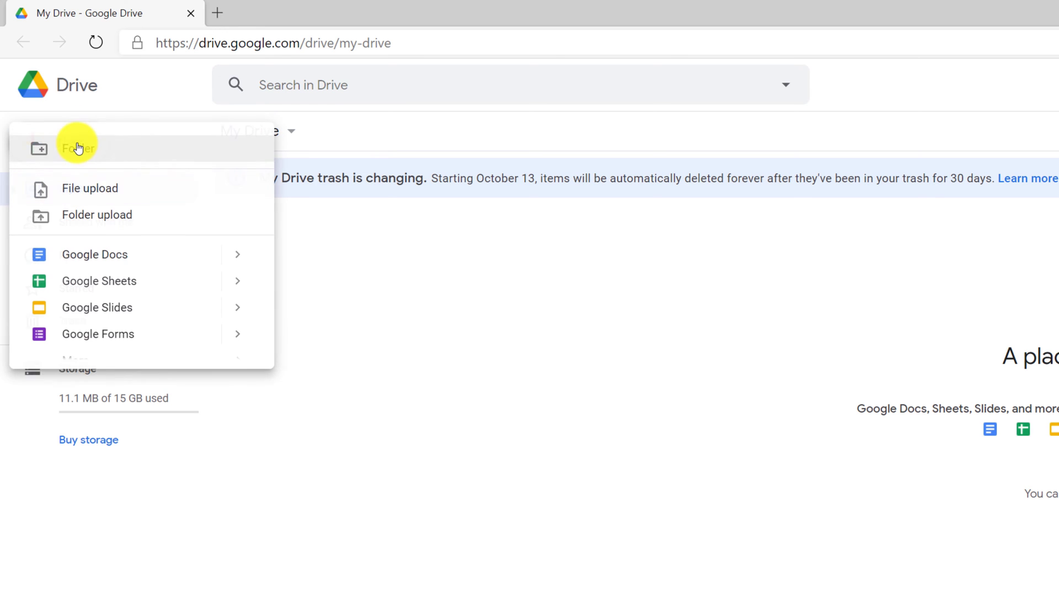
left_click(106, 261)
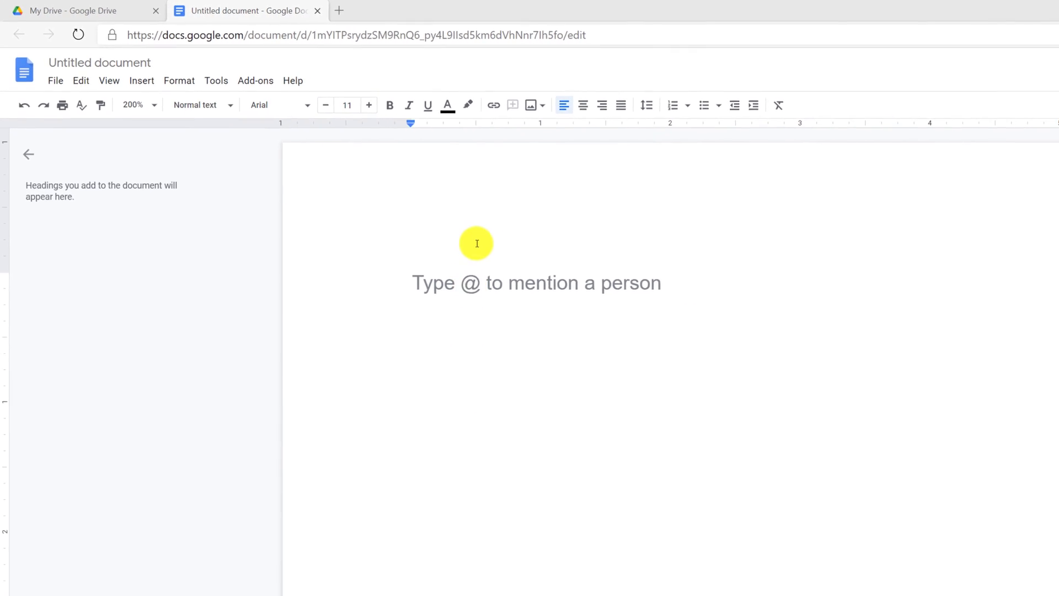